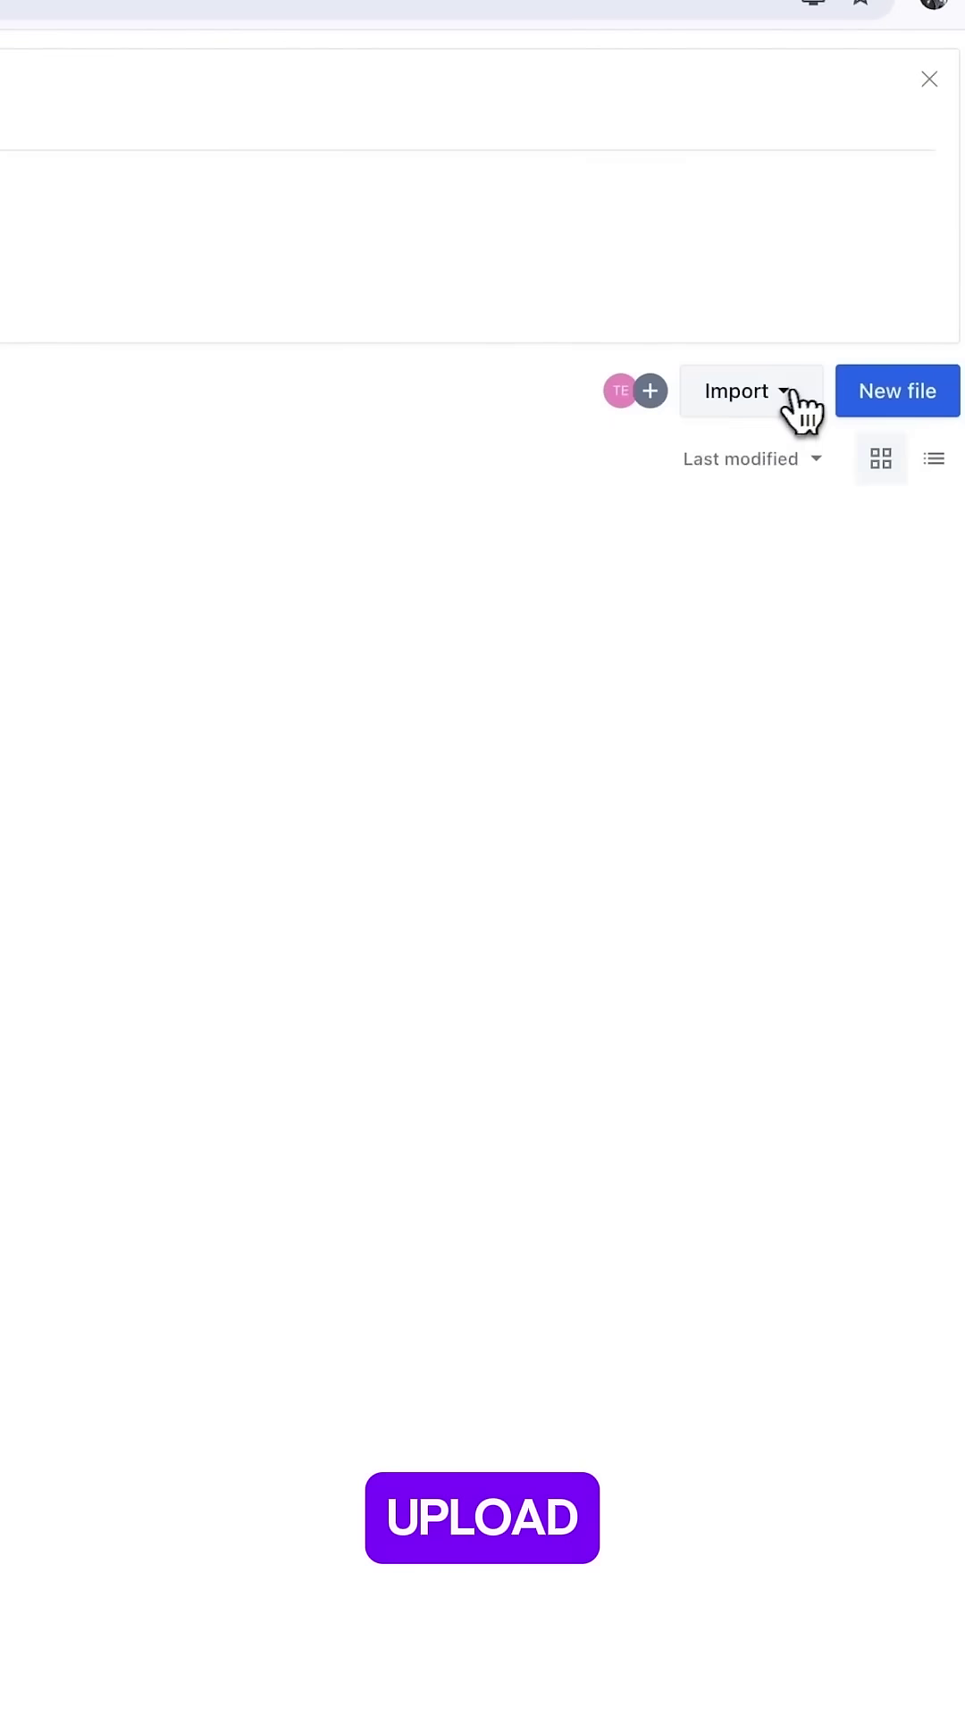
# Import house-price.csv and ask the AI for the average price of basement houses above two stories.
pyautogui.click(765, 391)
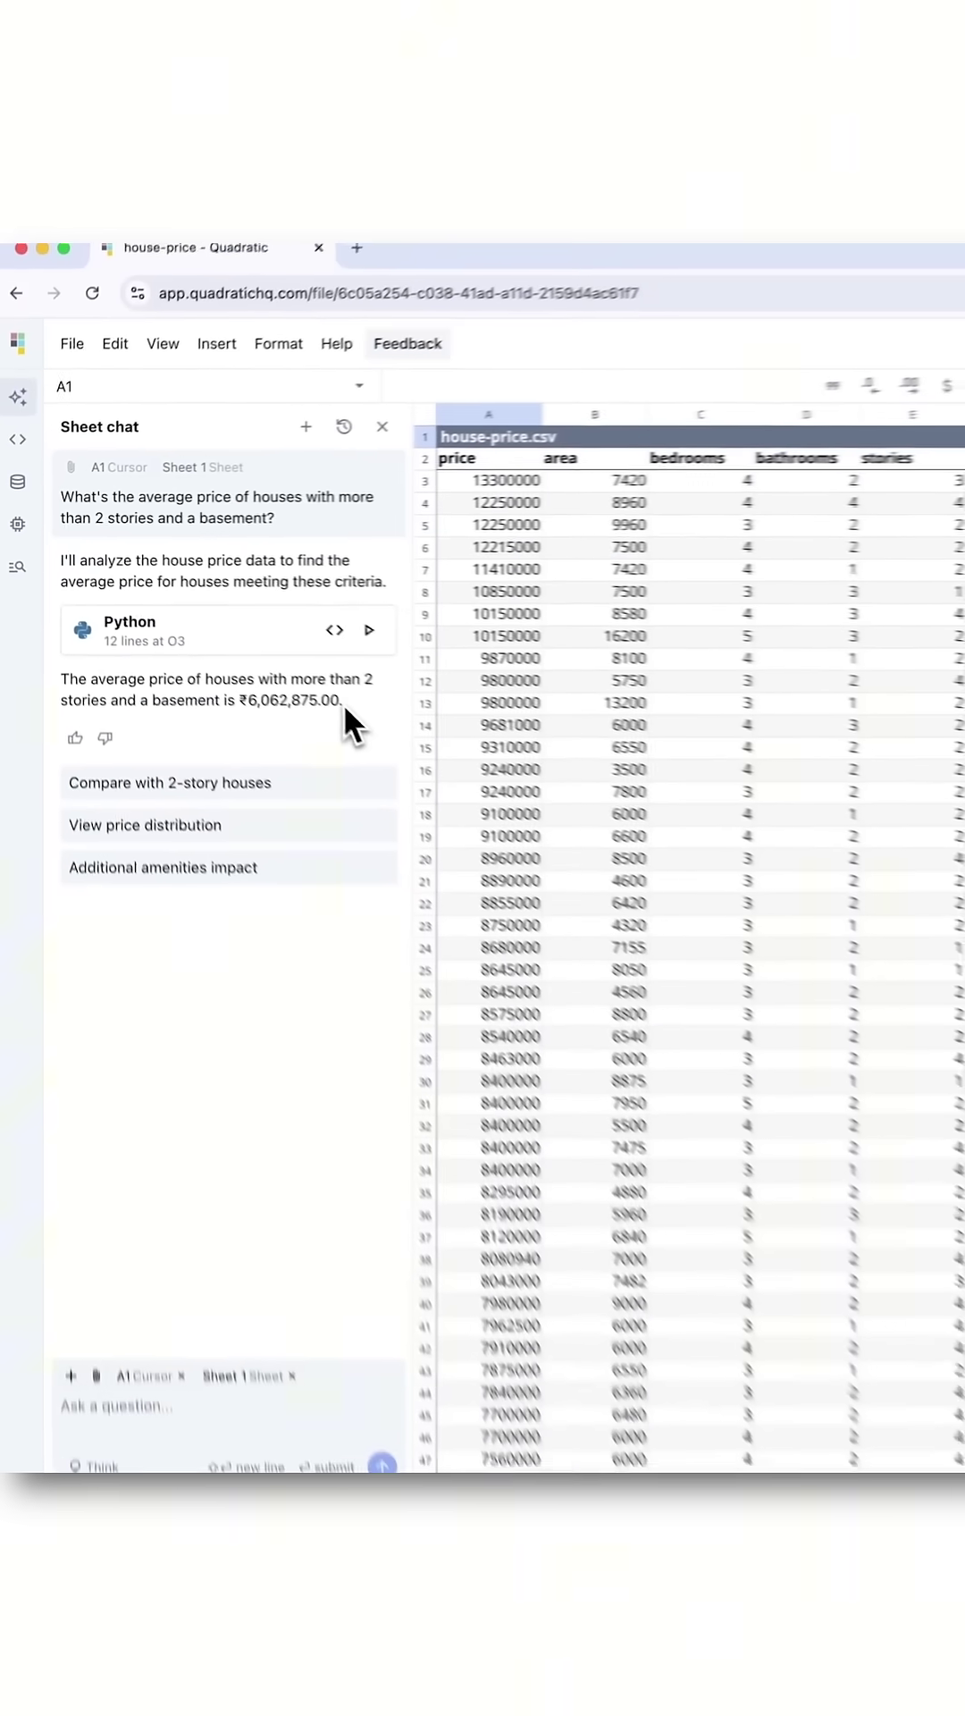
# View the AI answer's Python code and compare against exactly two-story houses with basements.
pyautogui.click(312, 629)
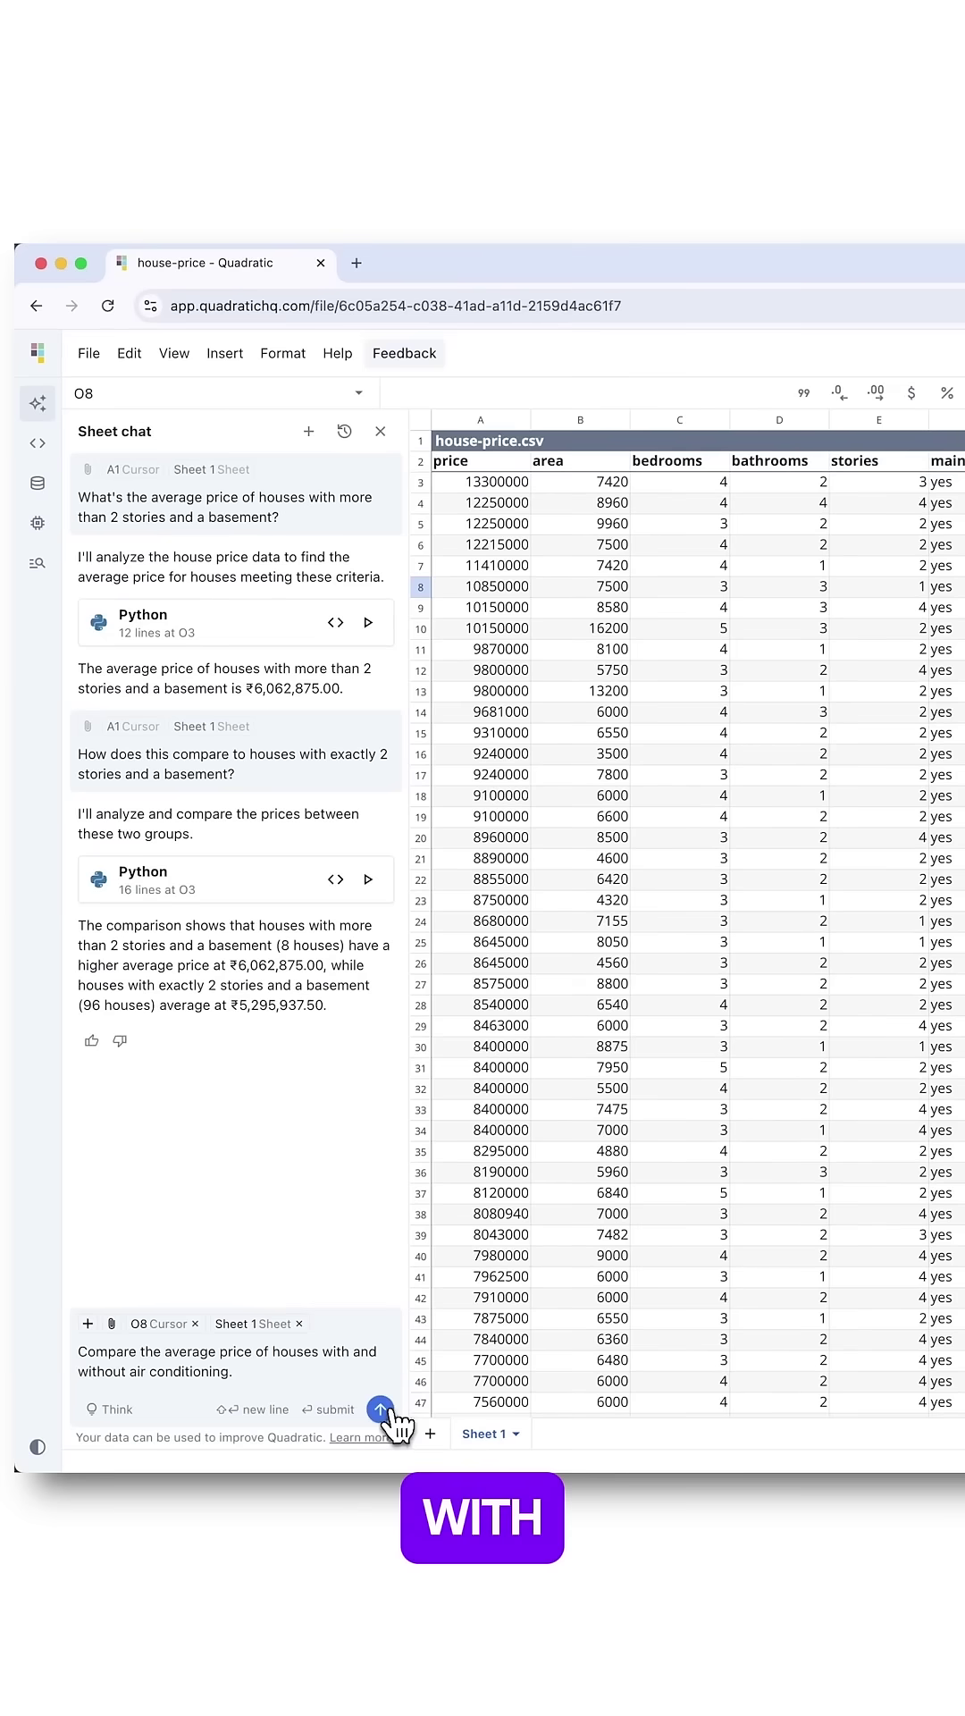
# Submit the air-conditioning price question, then find the most expensive furnished house.
pyautogui.click(751, 1345)
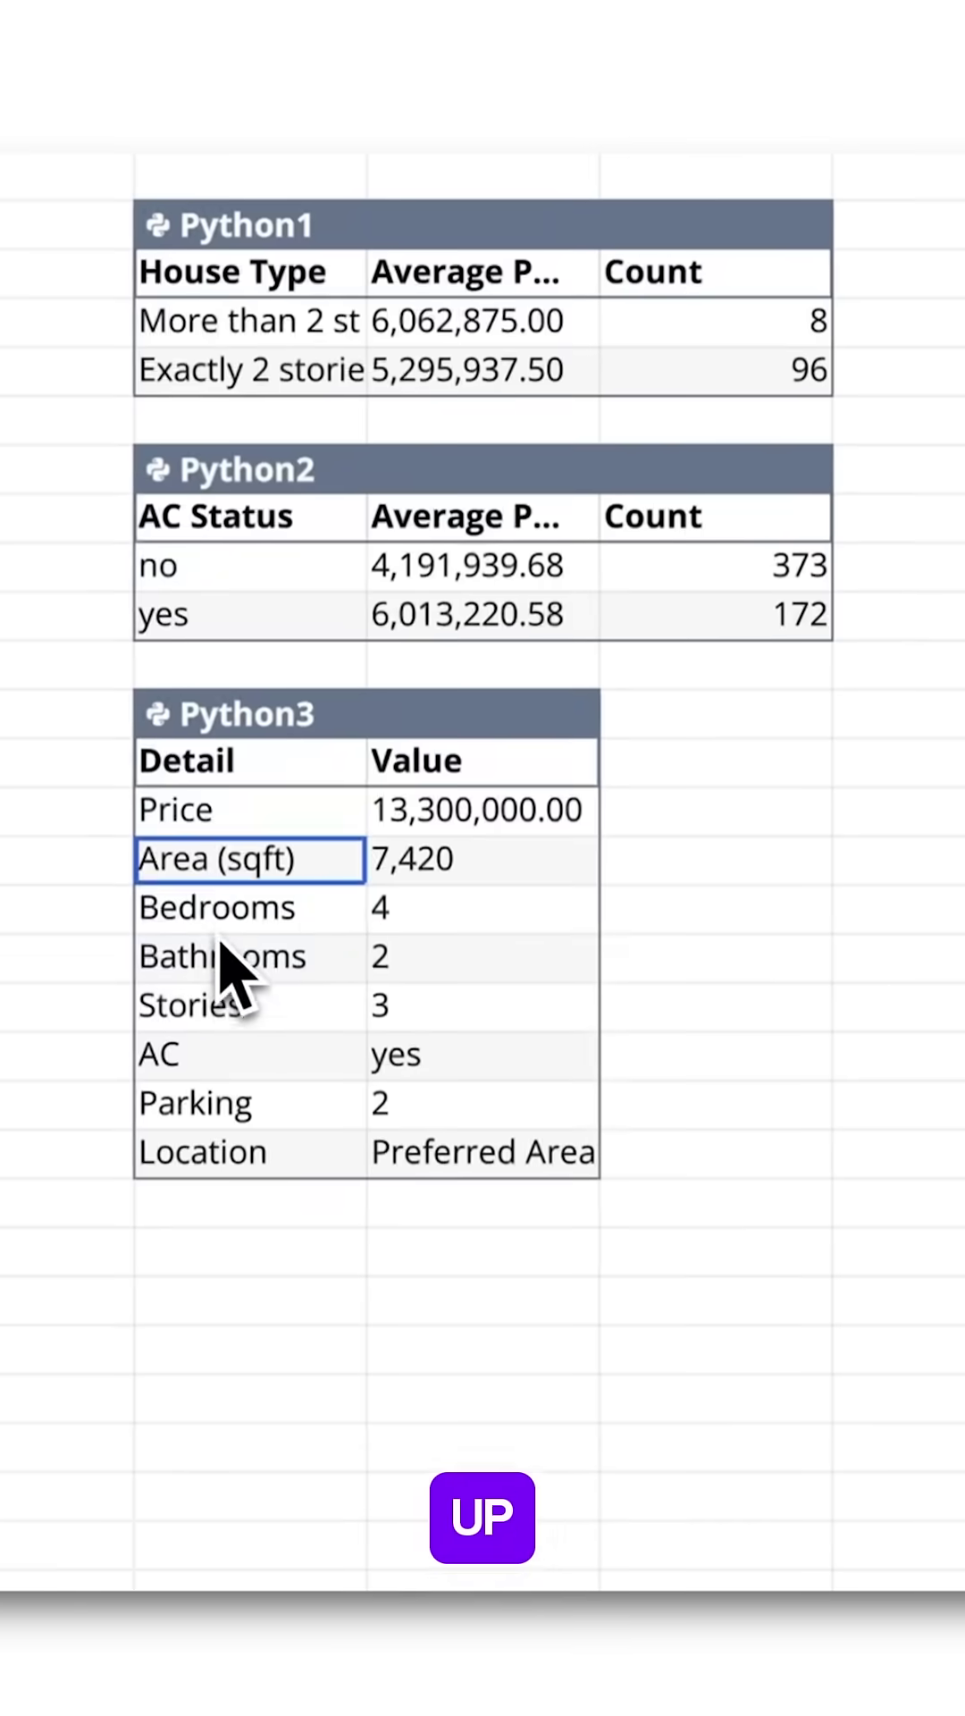
pyautogui.click(223, 945)
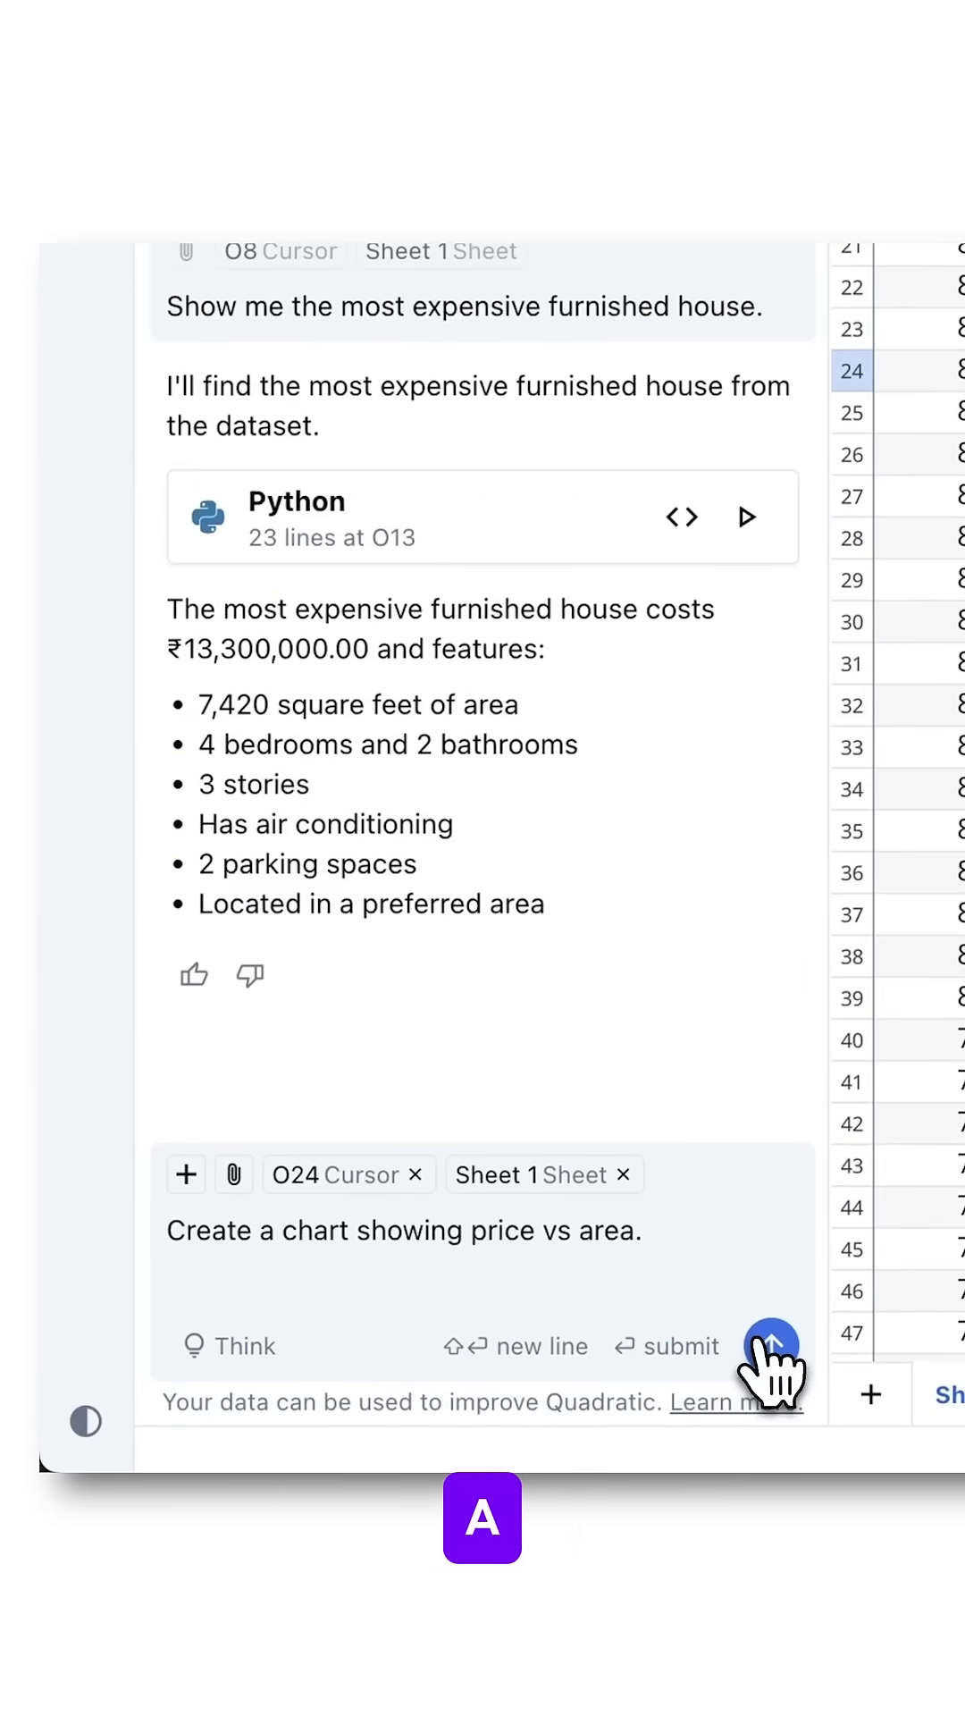
# Send the chat request "Create a chart showing price vs area.".
pyautogui.click(772, 1345)
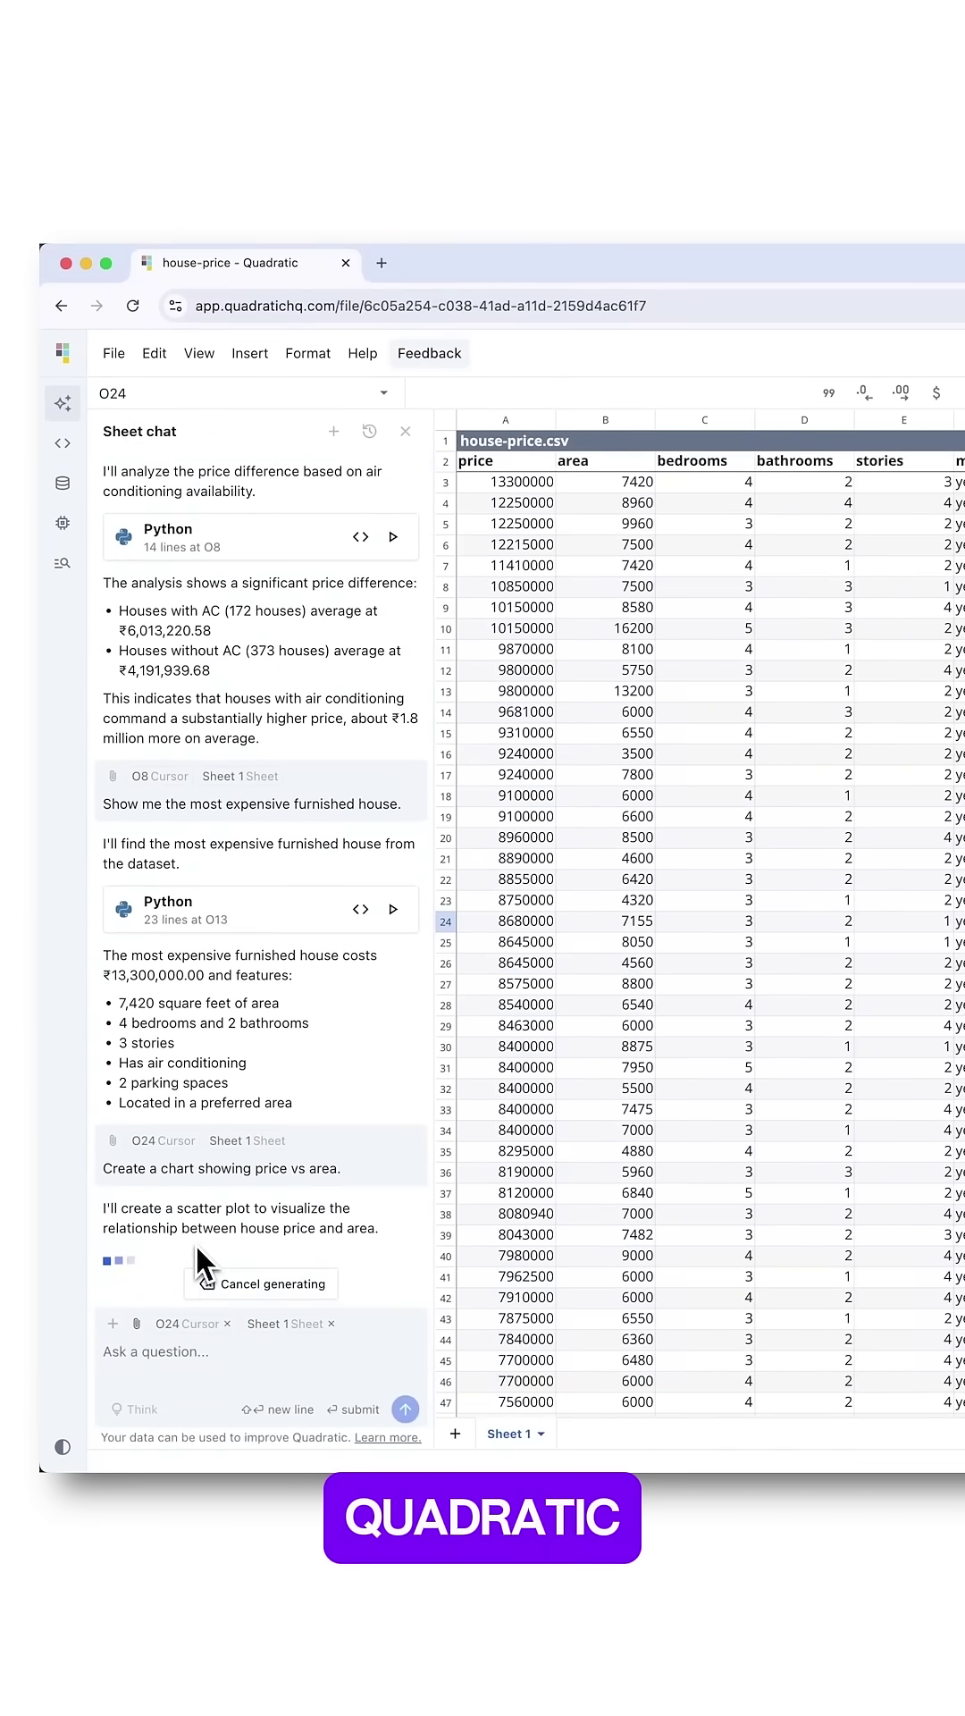